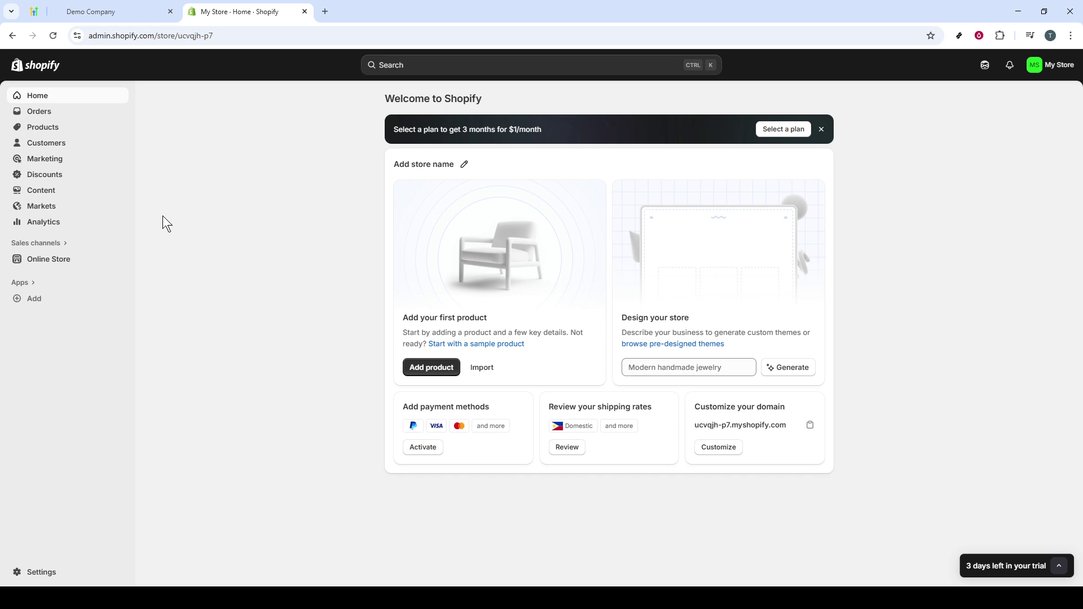
# Go from Apps to the Apps and sales channels settings and open Develop apps
pyautogui.click(22, 284)
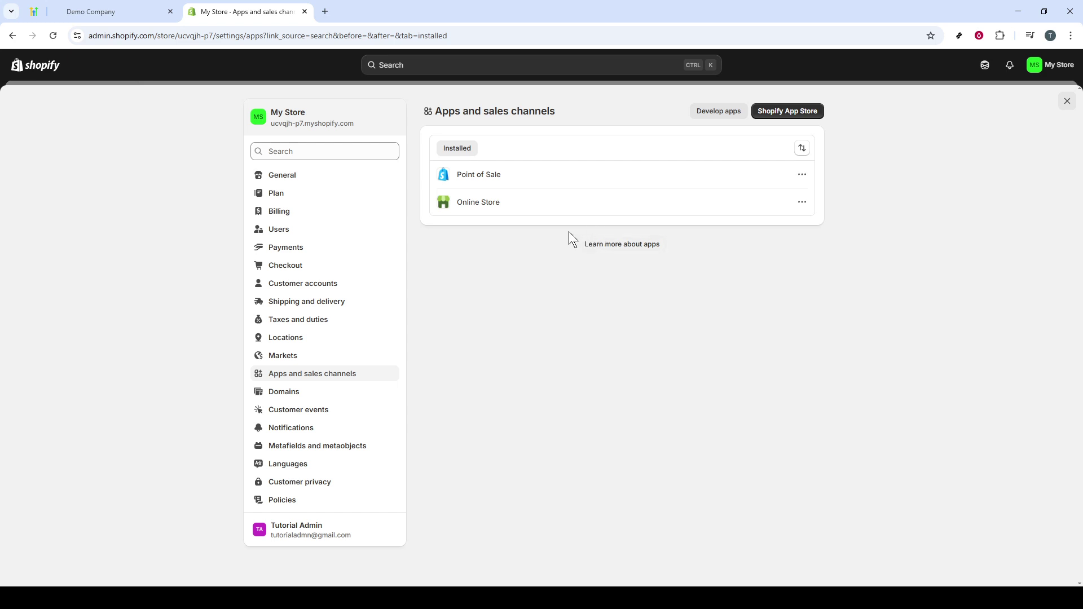
pyautogui.click(731, 113)
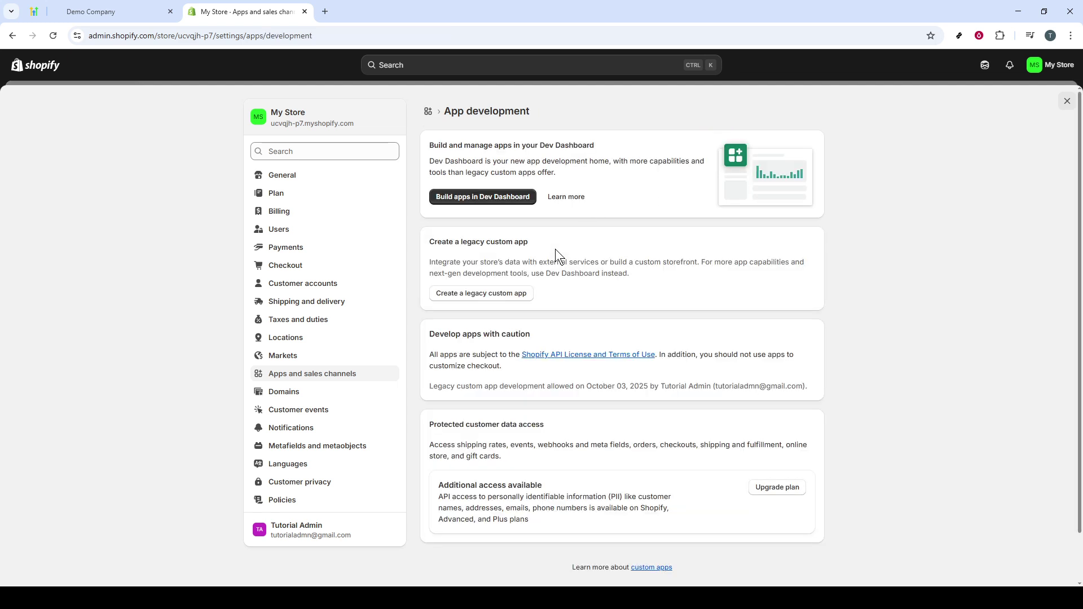
# Begin a legacy custom app and name it 'GoHighLevel'
pyautogui.click(470, 296)
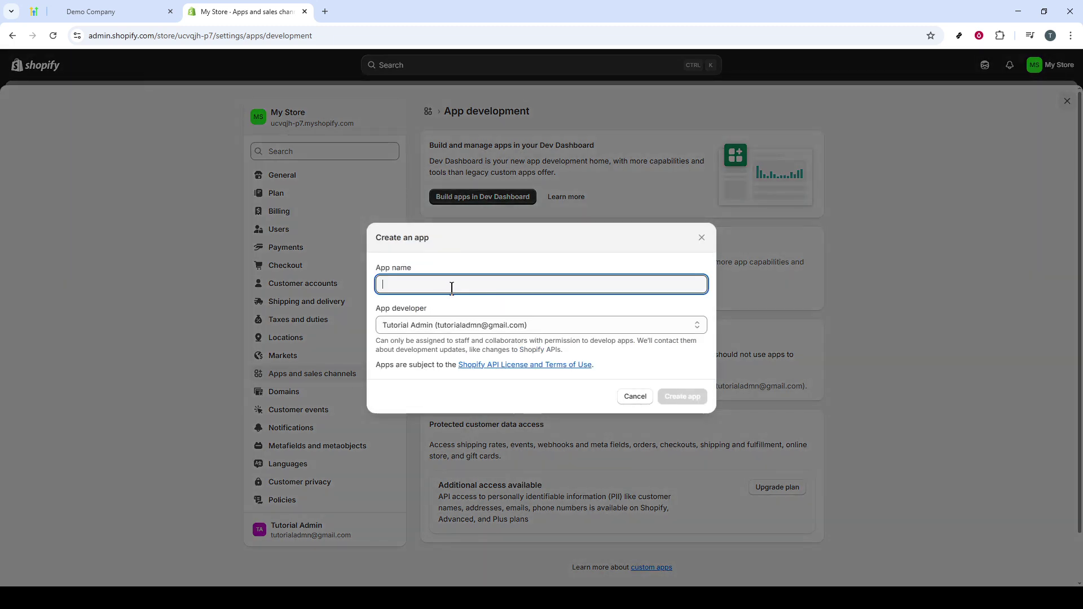
pyautogui.write('Go')
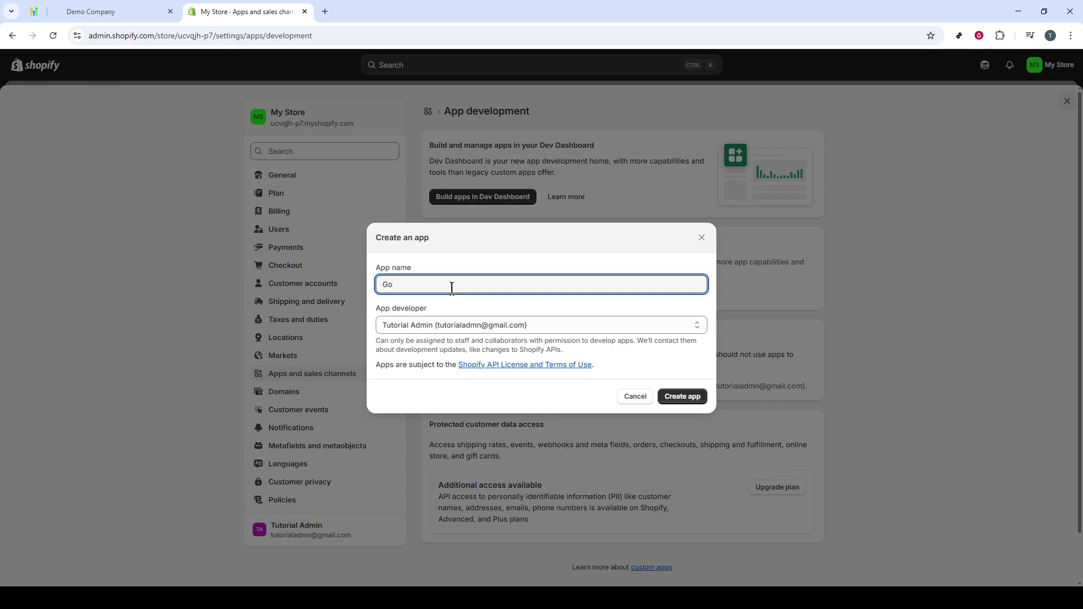
pyautogui.write('HighLevel')
# Create the app and grant the read_products and read_orders Admin API scopes
pyautogui.click(686, 398)
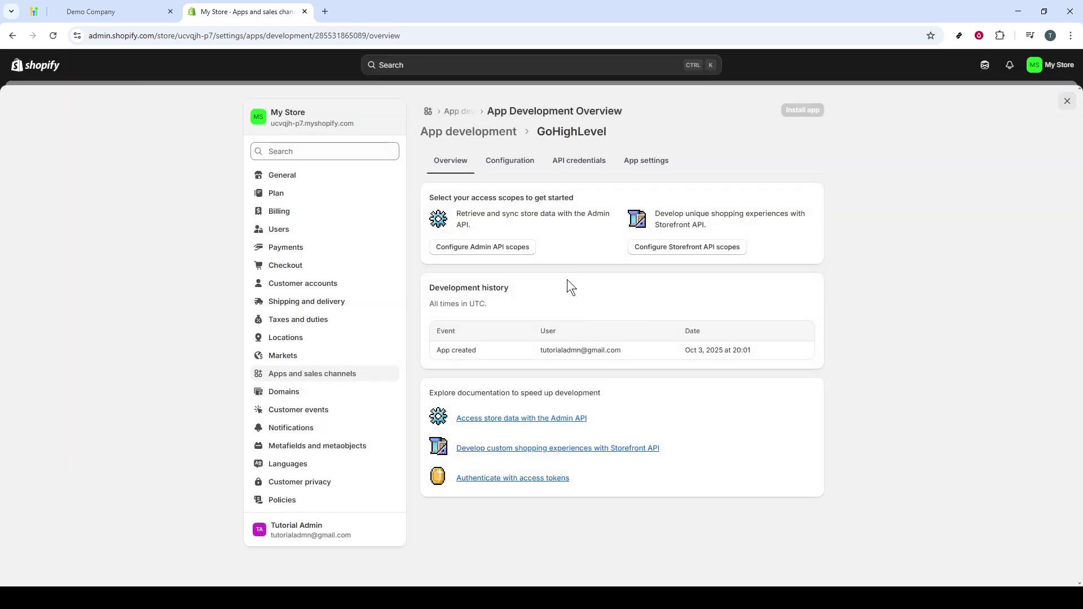
pyautogui.click(504, 247)
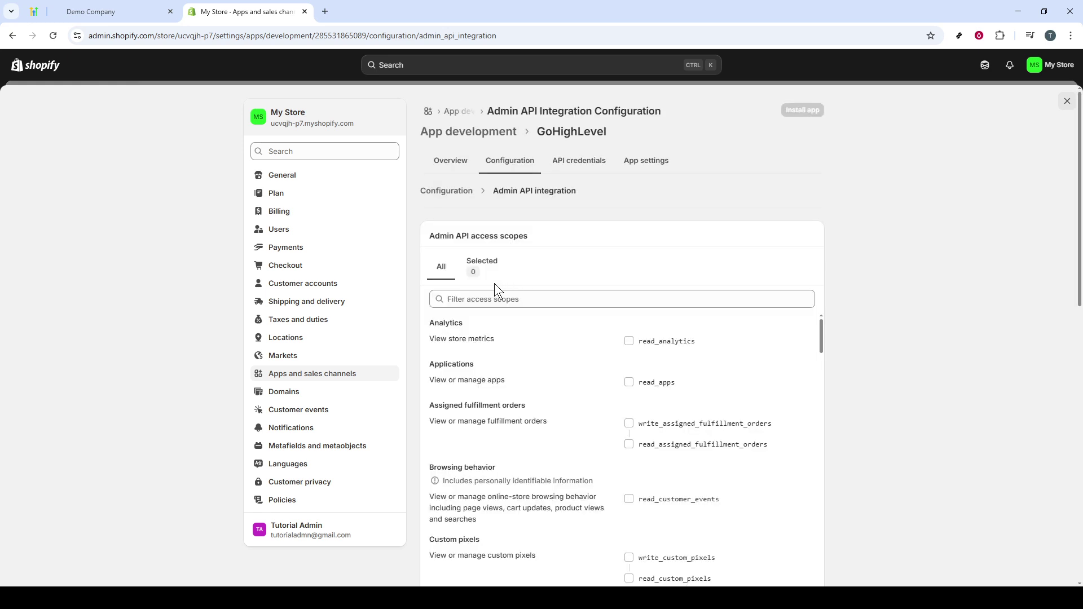
pyautogui.click(508, 297)
pyautogui.write('read_product')
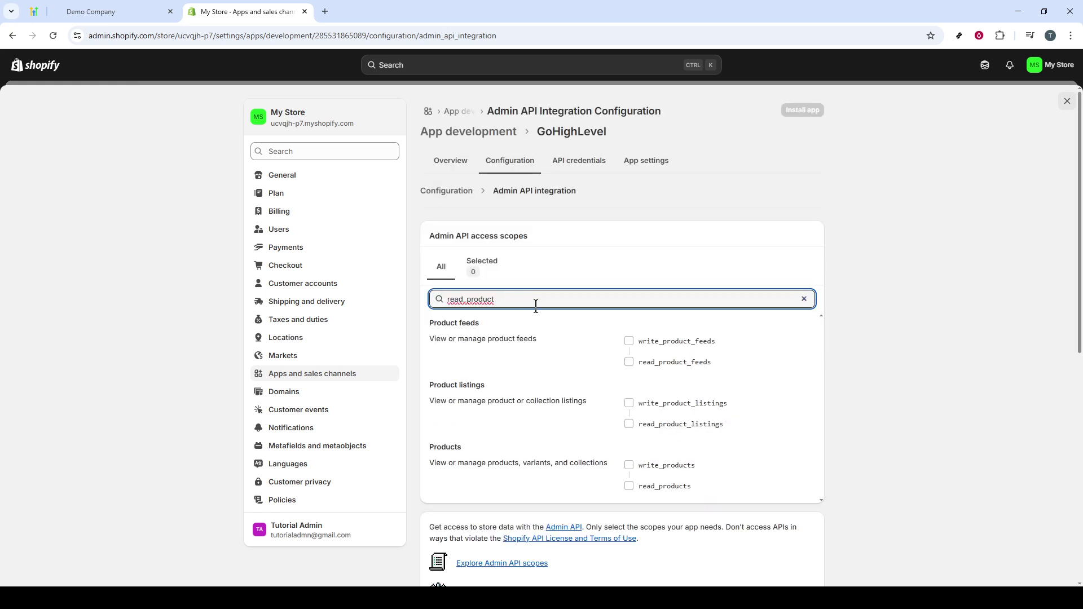
pyautogui.click(630, 484)
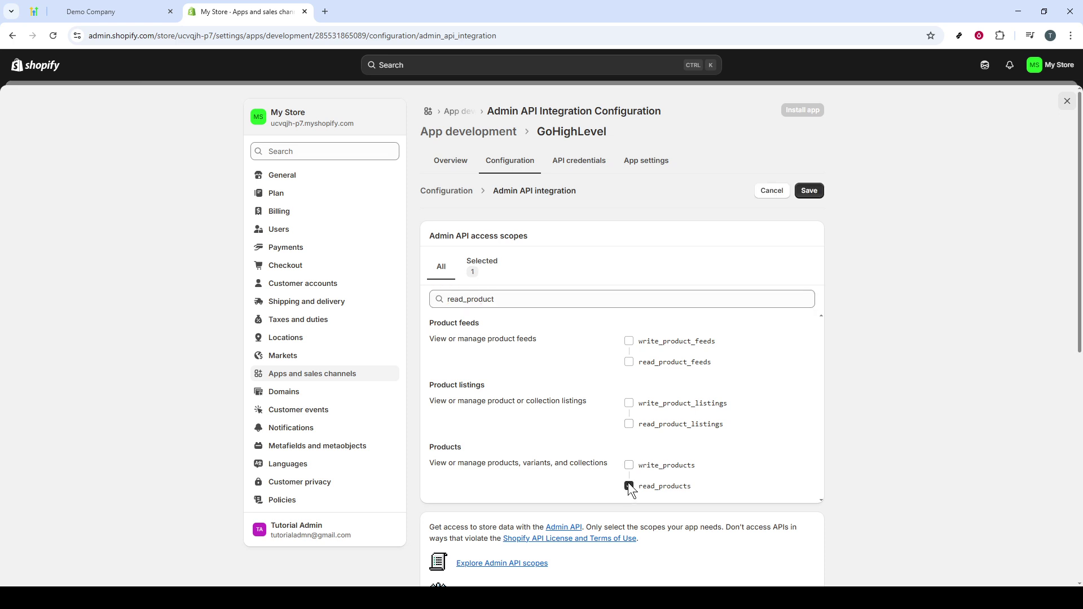
pyautogui.moveTo(515, 299); pyautogui.dragTo(469, 307)
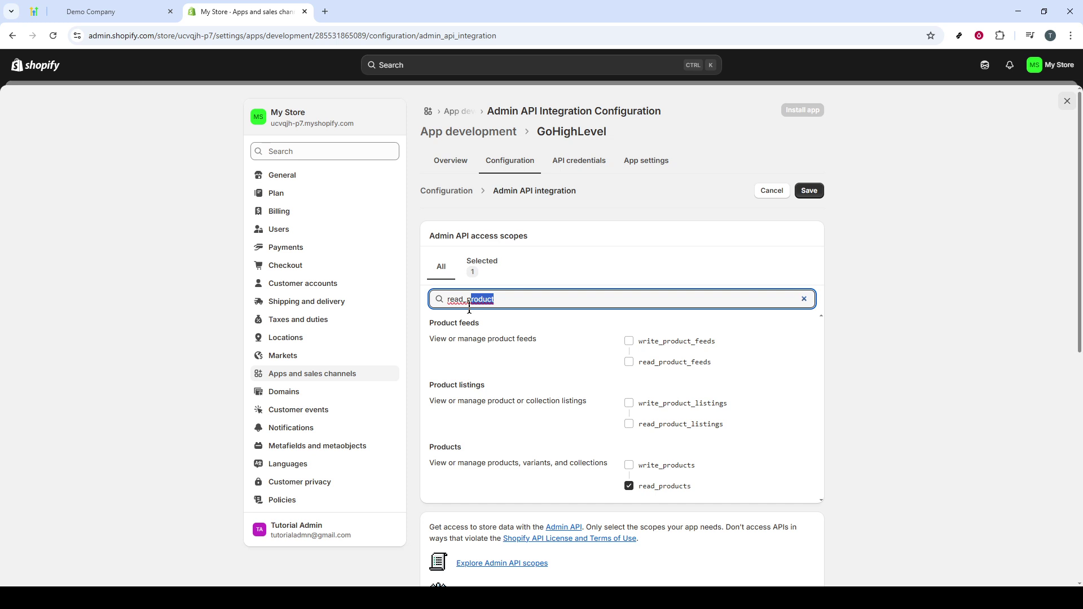
pyautogui.press('BackSpace')
pyautogui.press('BackSpace')
pyautogui.write('or')
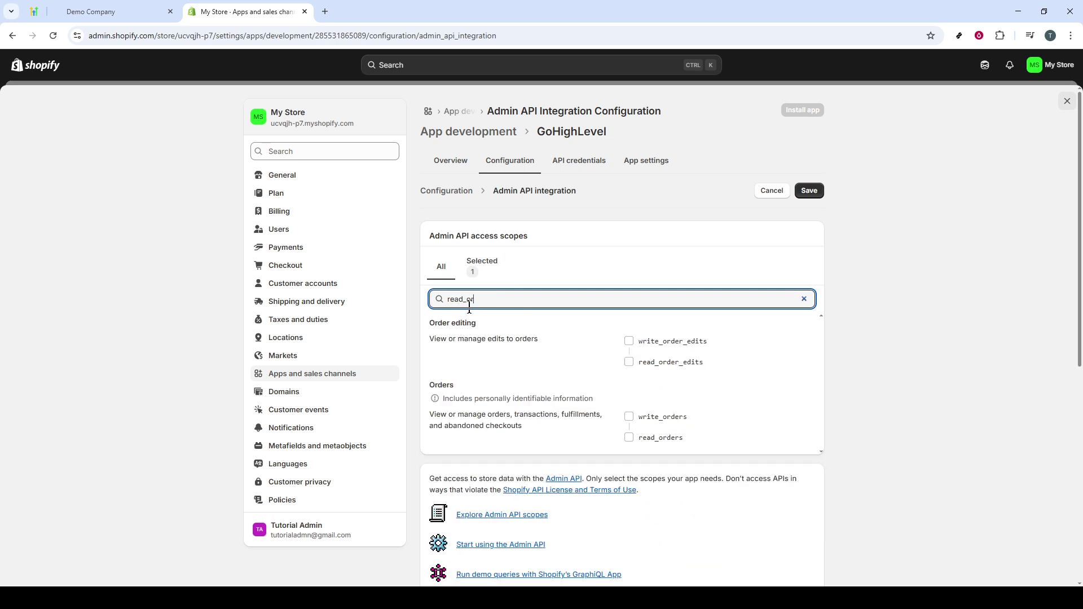
pyautogui.click(629, 437)
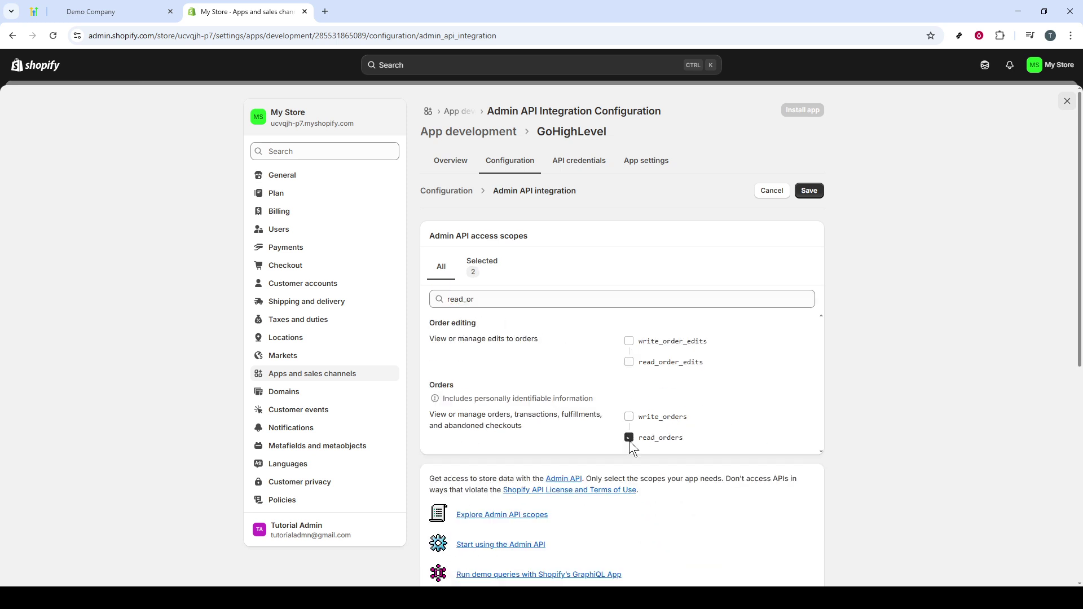
# Also grant the read_customers and read_inventory Admin API scopes
pyautogui.click(518, 299)
pyautogui.press('BackSpace')
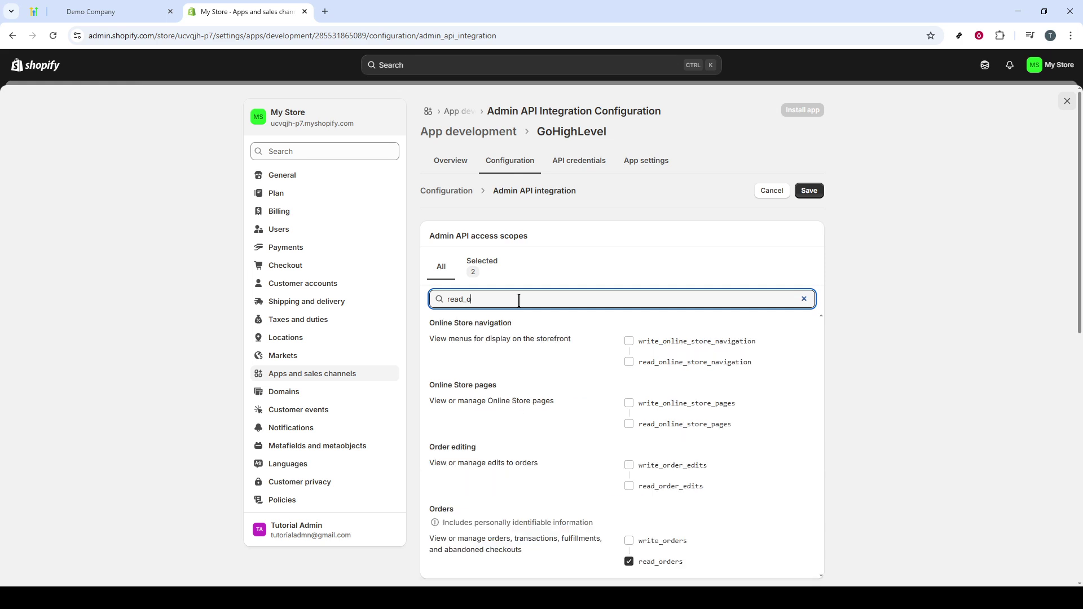
pyautogui.press('BackSpace')
pyautogui.write('c')
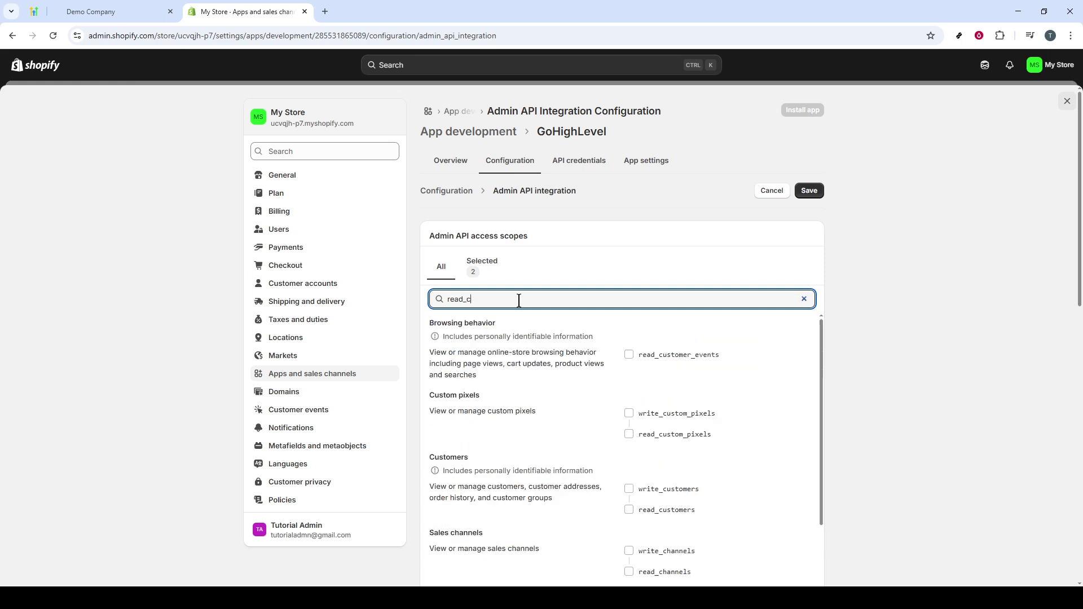
pyautogui.write('usto')
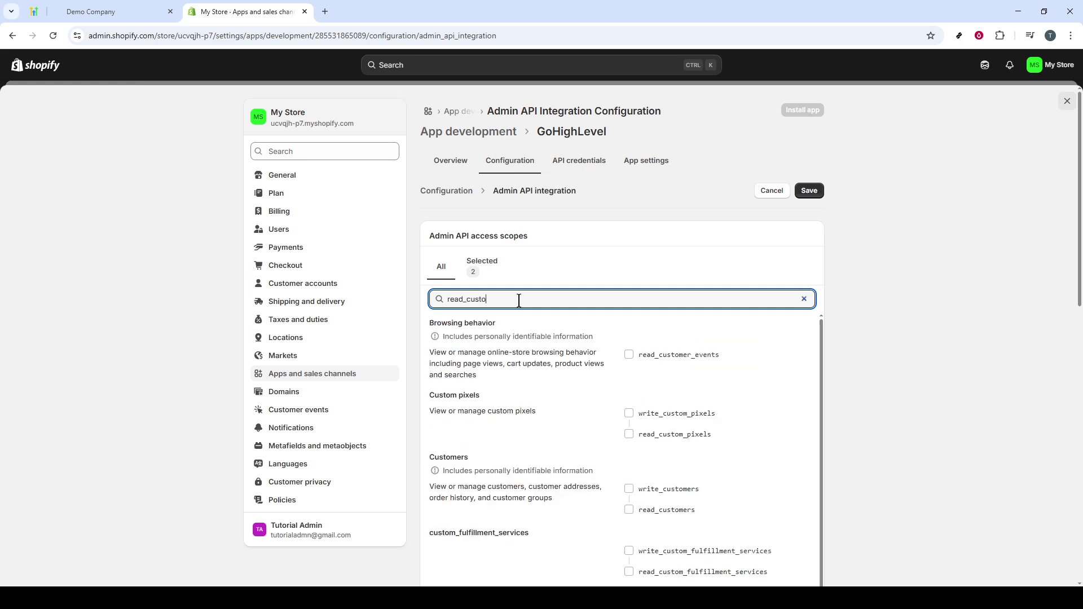
pyautogui.scroll(-1, 636, 430)
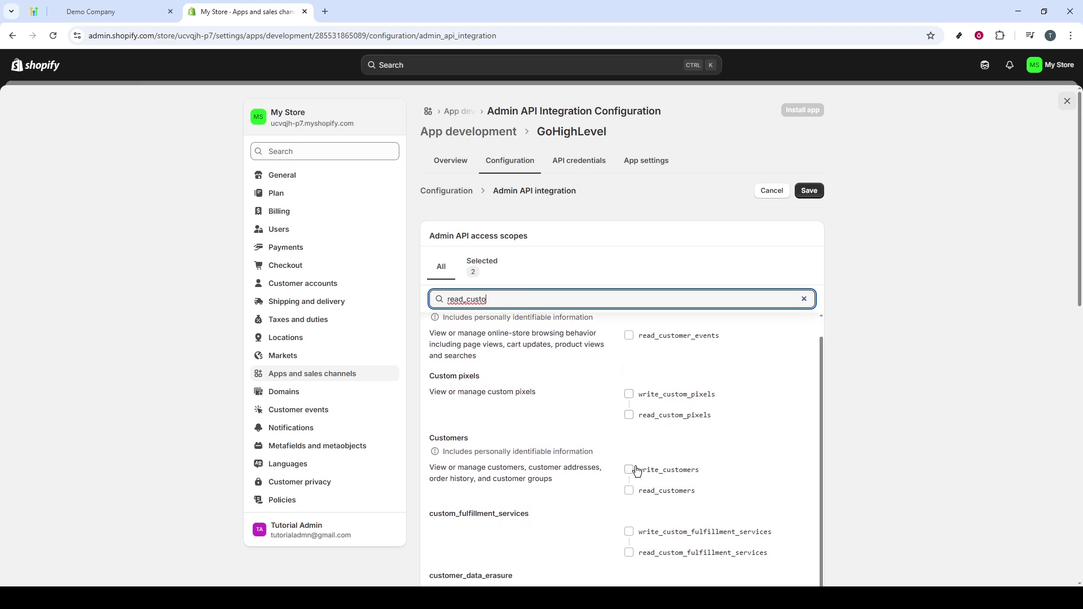
pyautogui.click(629, 490)
pyautogui.click(498, 299)
pyautogui.press('BackSpace')
pyautogui.press('BackSpace')
pyautogui.press('BackSpace')
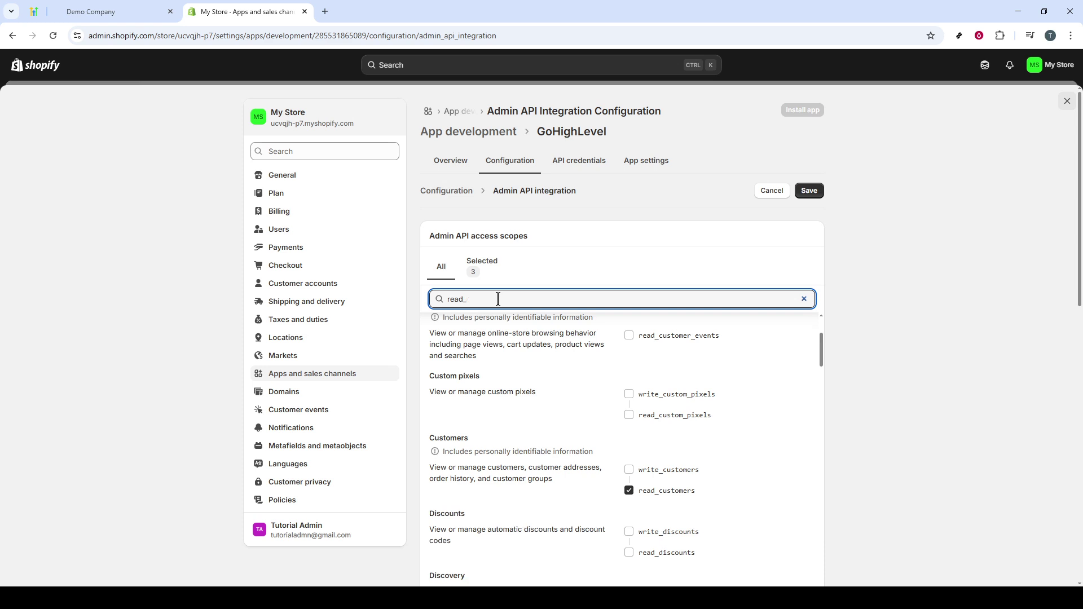
pyautogui.write('inve')
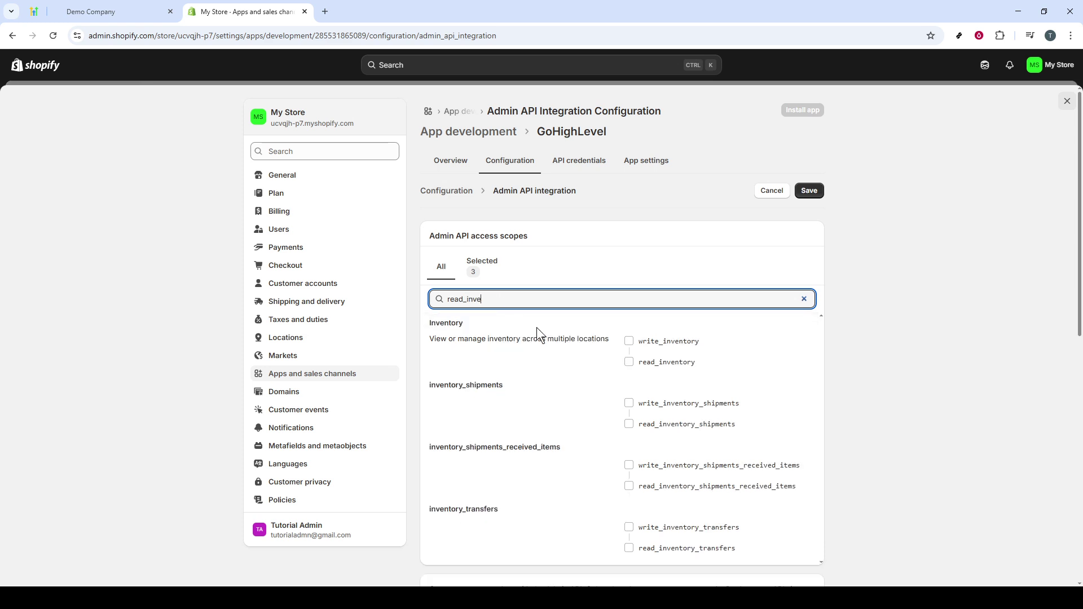
pyautogui.click(628, 362)
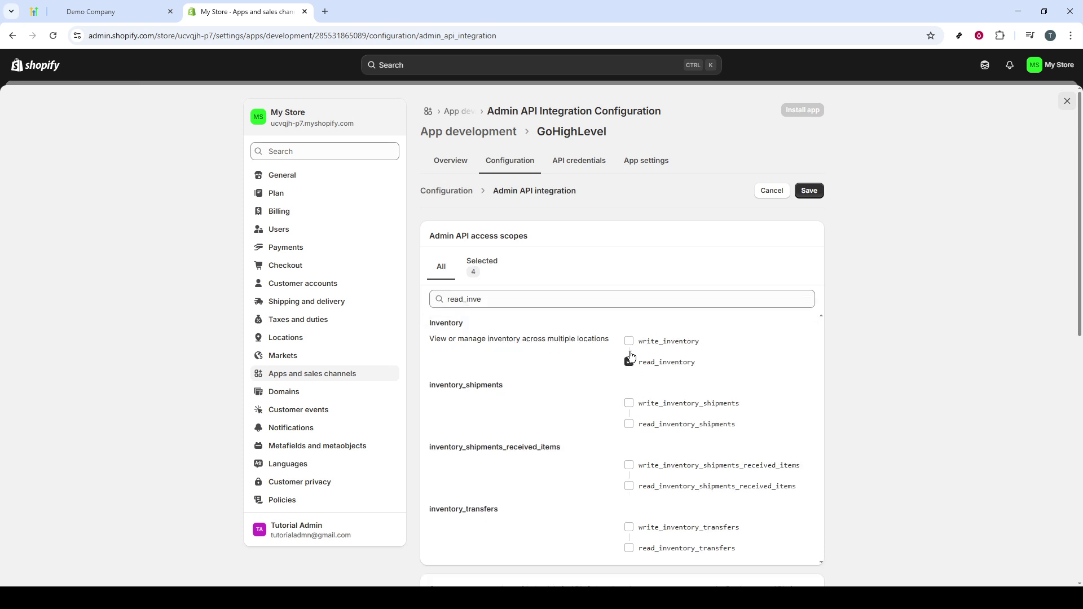
# Save the scopes, install the app, then reveal and select its Admin API access token
pyautogui.click(807, 191)
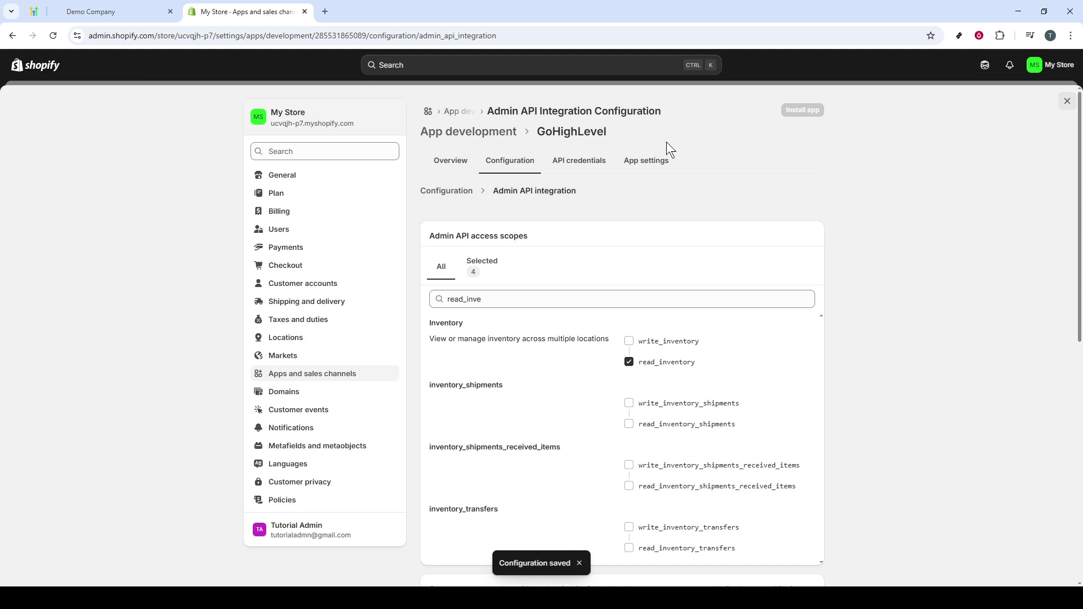
pyautogui.click(580, 162)
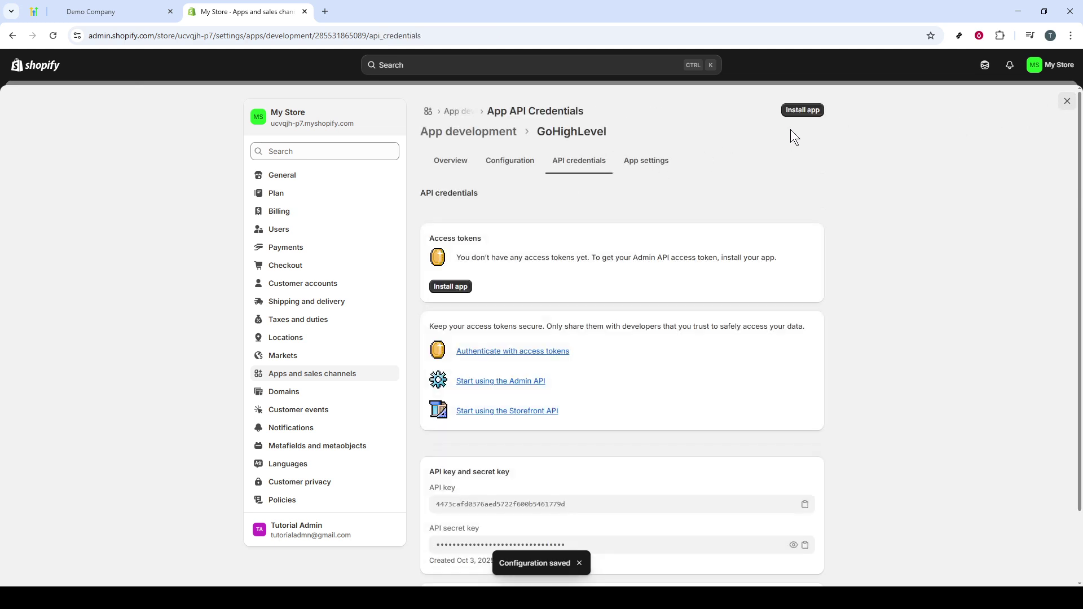
pyautogui.click(800, 111)
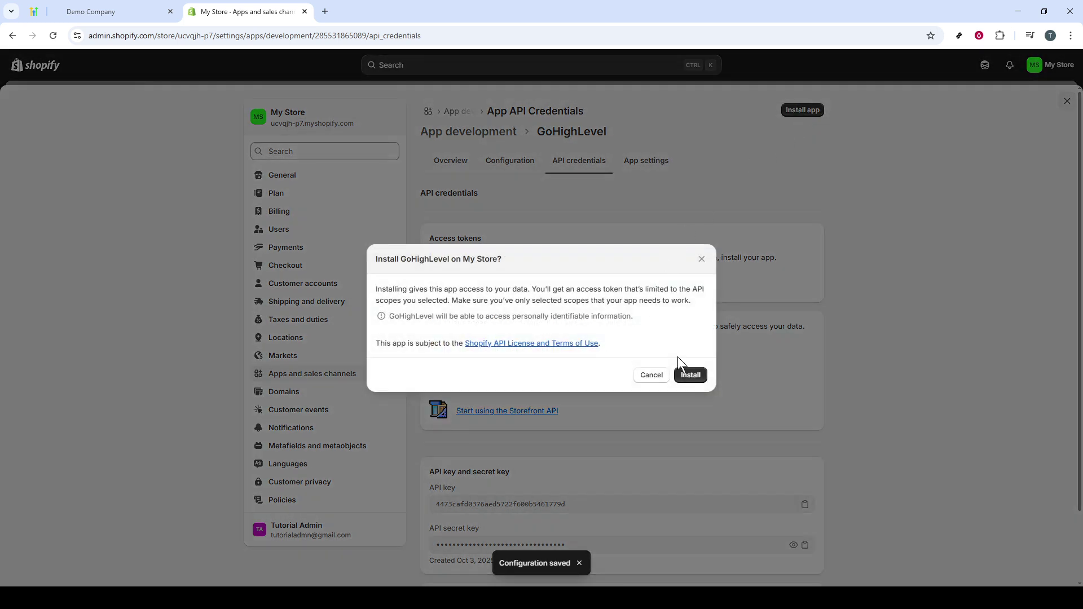
pyautogui.click(690, 375)
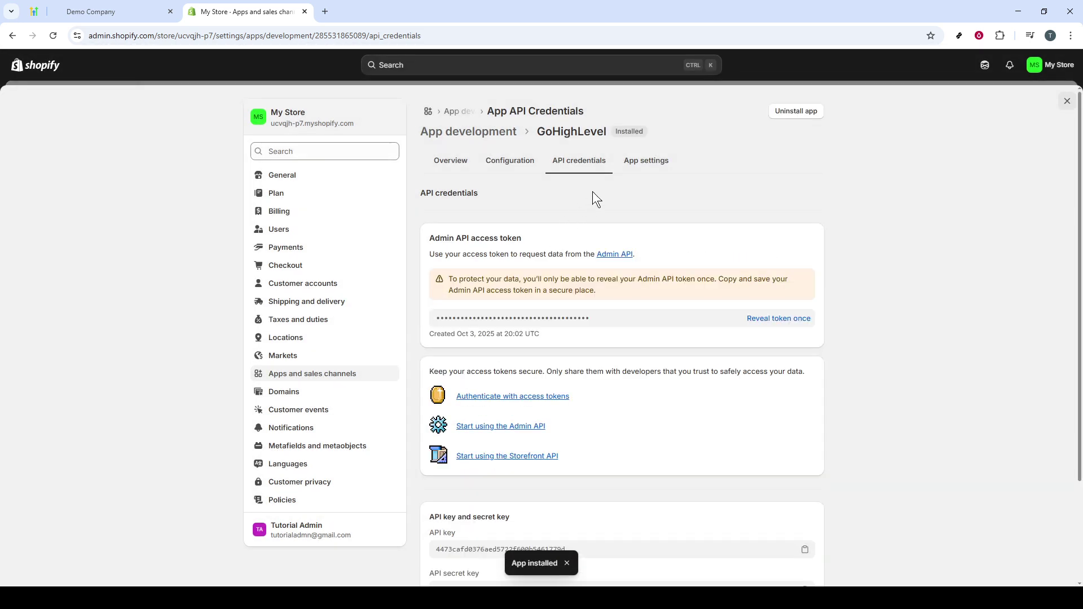
pyautogui.click(774, 324)
pyautogui.moveTo(605, 321); pyautogui.dragTo(422, 320)
pyautogui.hotkey('ctrl', 'c')
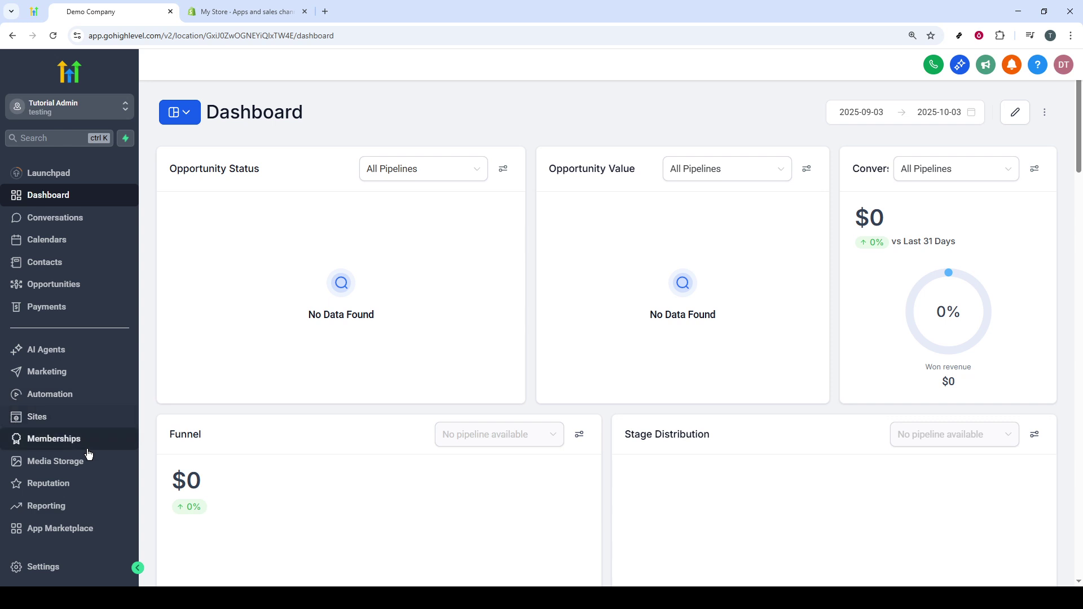
# Go to Settings > Integrations in GoHighLevel and scroll down to the Shopify card
pyautogui.click(84, 567)
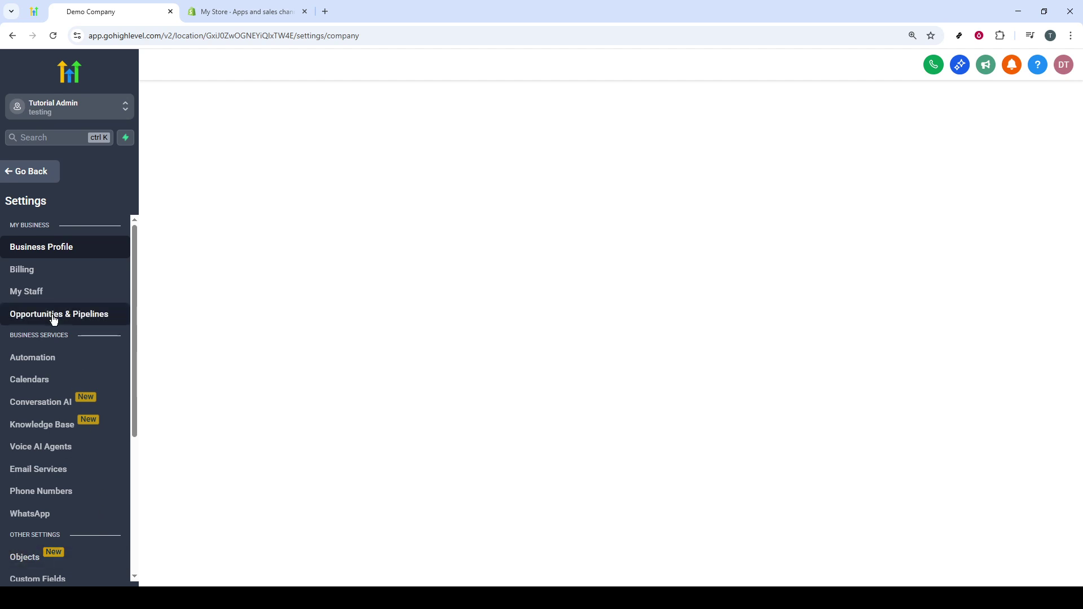
pyautogui.scroll(-2, 55, 361)
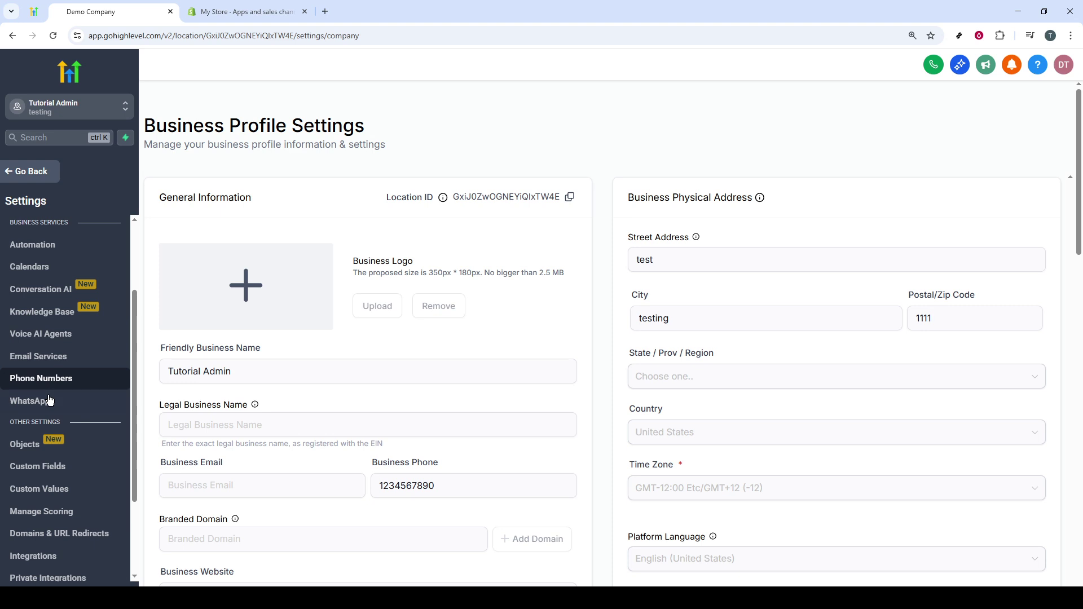
pyautogui.scroll(-2, 49, 446)
pyautogui.click(44, 444)
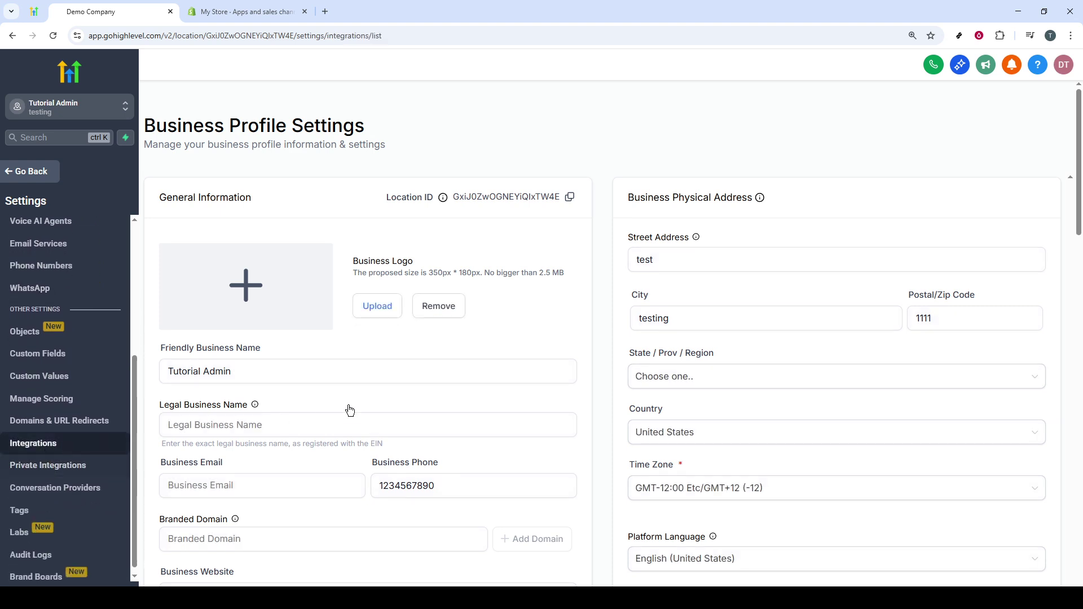
pyautogui.scroll(-10, 617, 387)
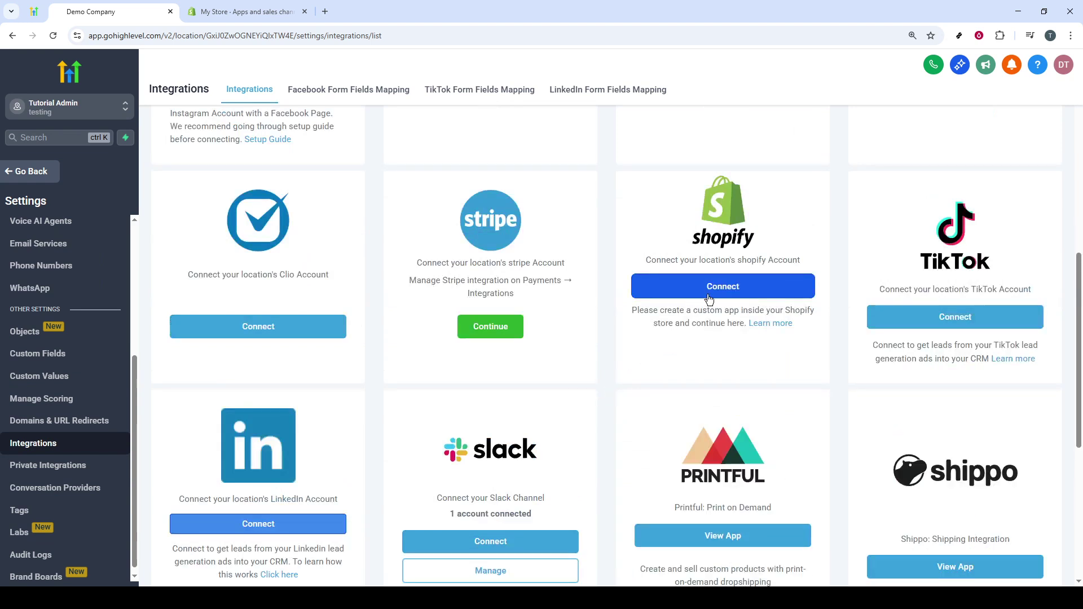
# Start the Shopify connection, paste the access token, and switch back to Shopify
pyautogui.click(707, 291)
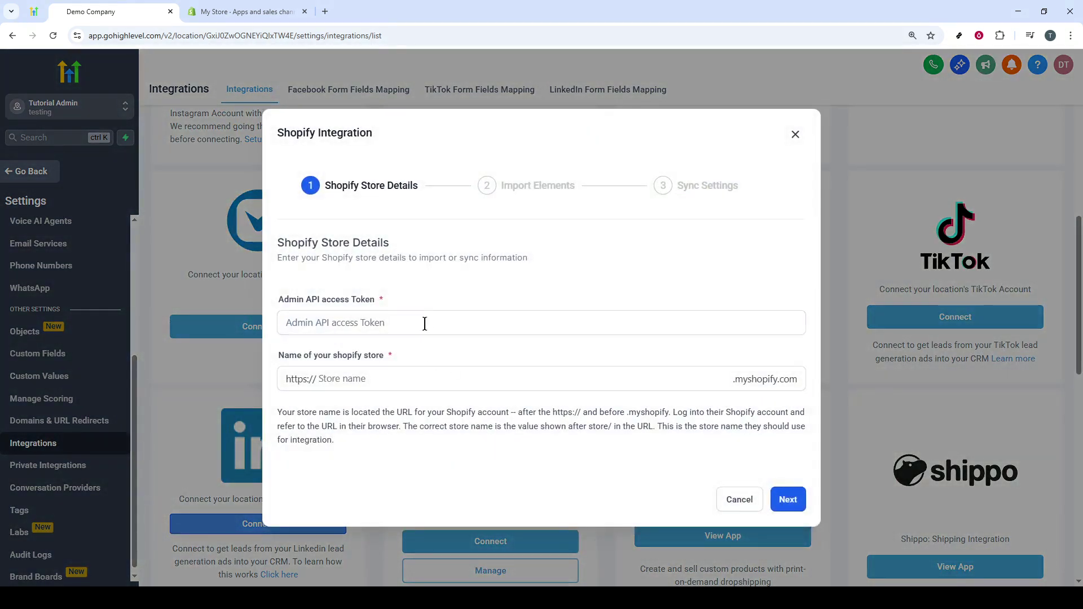
pyautogui.click(429, 321)
pyautogui.hotkey('ctrl', 'v')
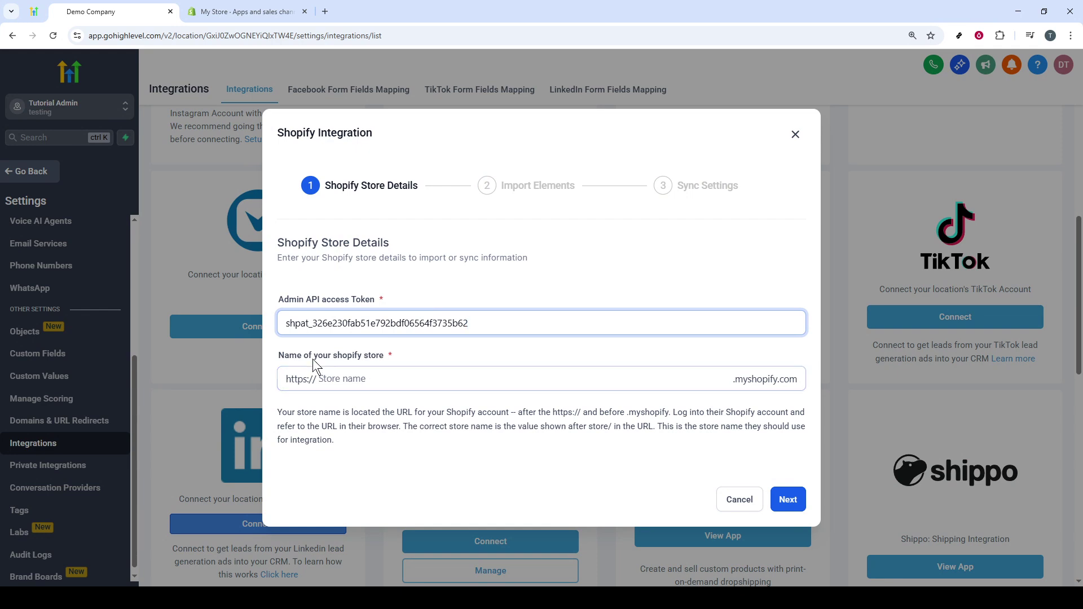
pyautogui.click(350, 372)
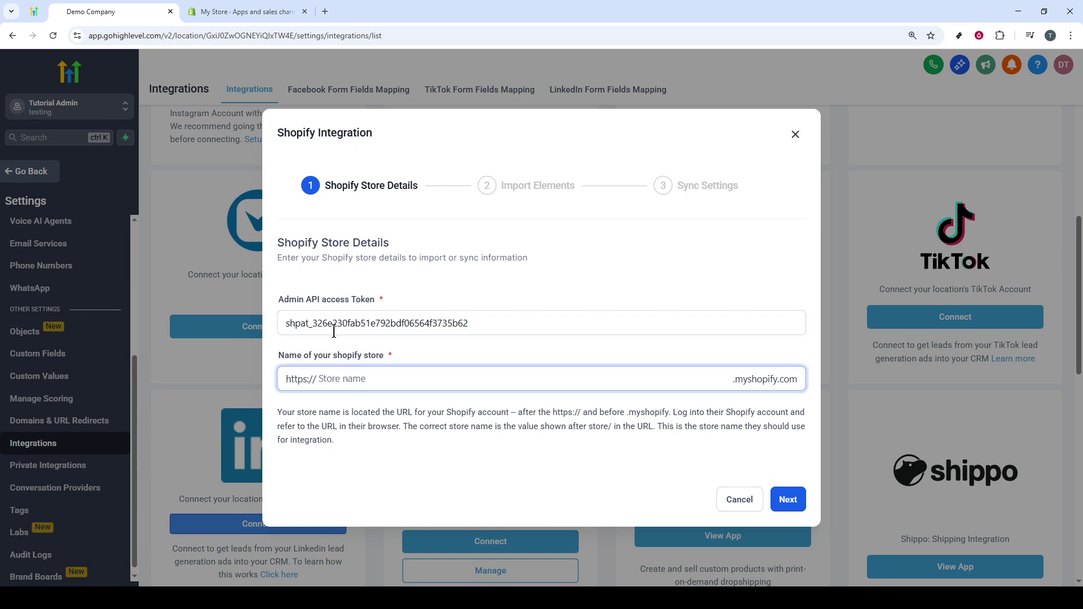
pyautogui.hotkey('ctrl', 'Tab')
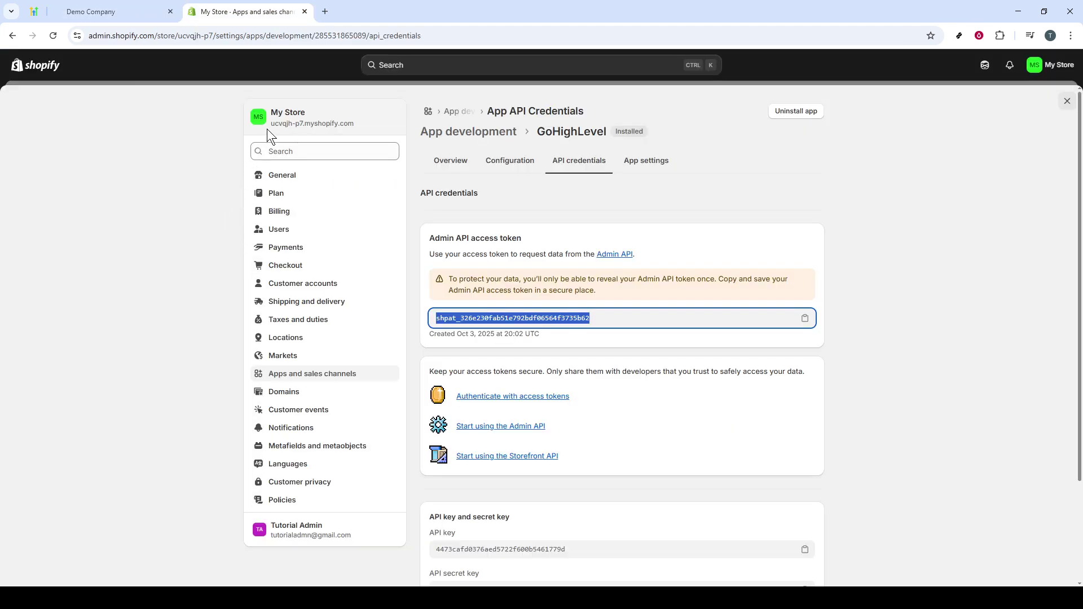
# Copy the store's subdomain from My Store and return to GoHighLevel
pyautogui.moveTo(268, 128); pyautogui.dragTo(299, 127)
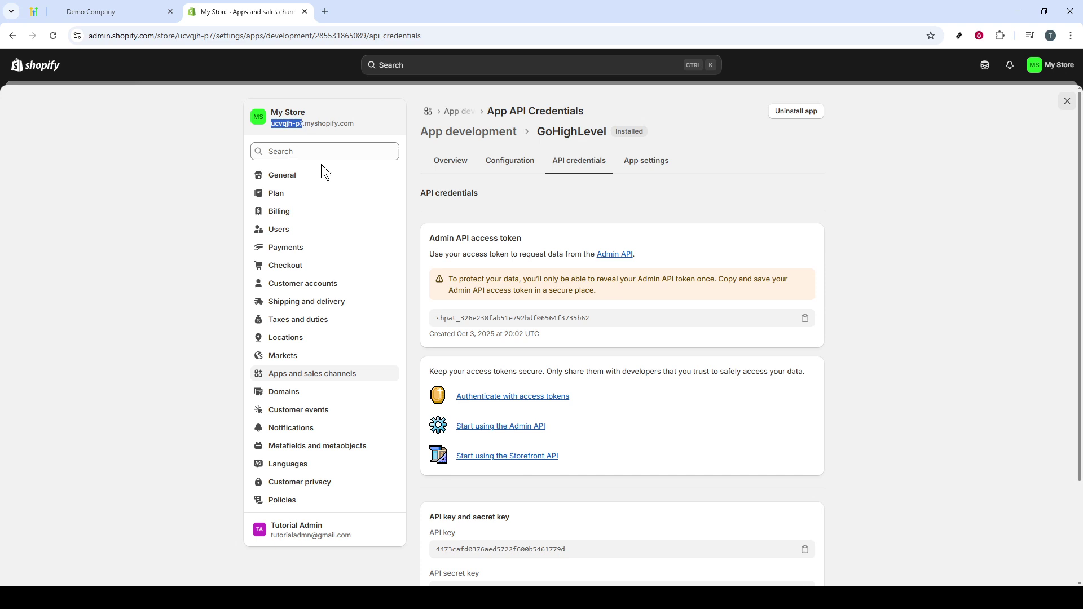
pyautogui.hotkey('ctrl', 'Tab')
# Paste the store name into the Shopify Integration dialog and continue
pyautogui.write('ucvqjh-p7')
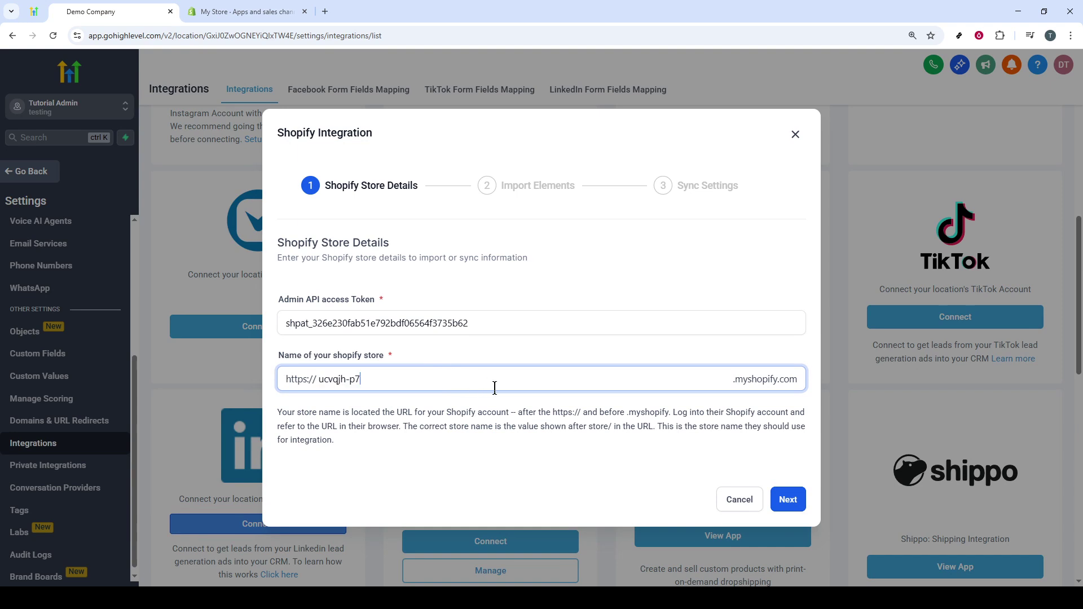
pyautogui.click(777, 499)
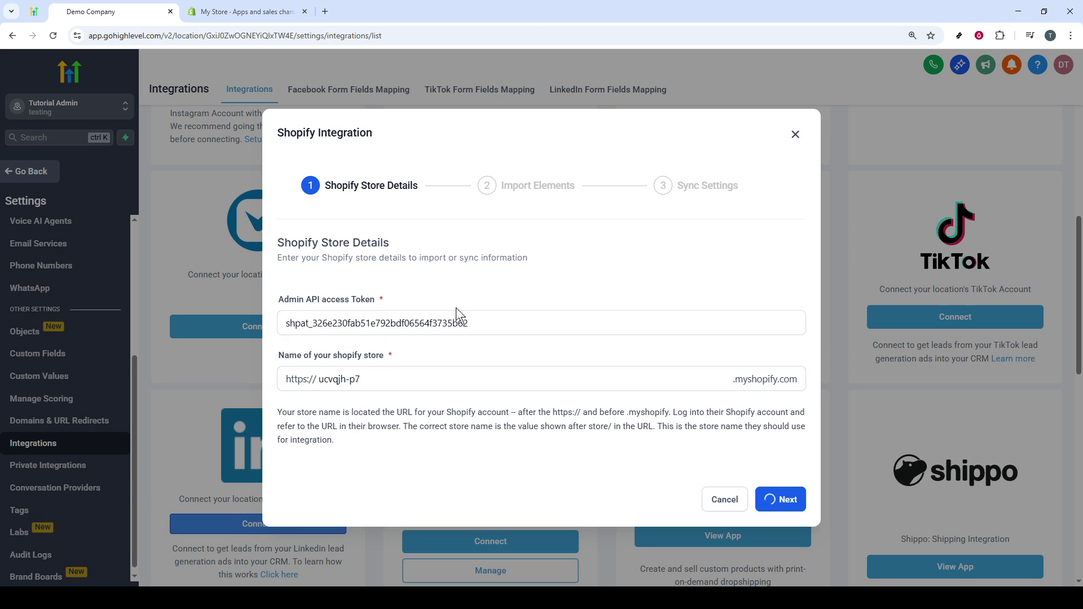
pyautogui.click(478, 326)
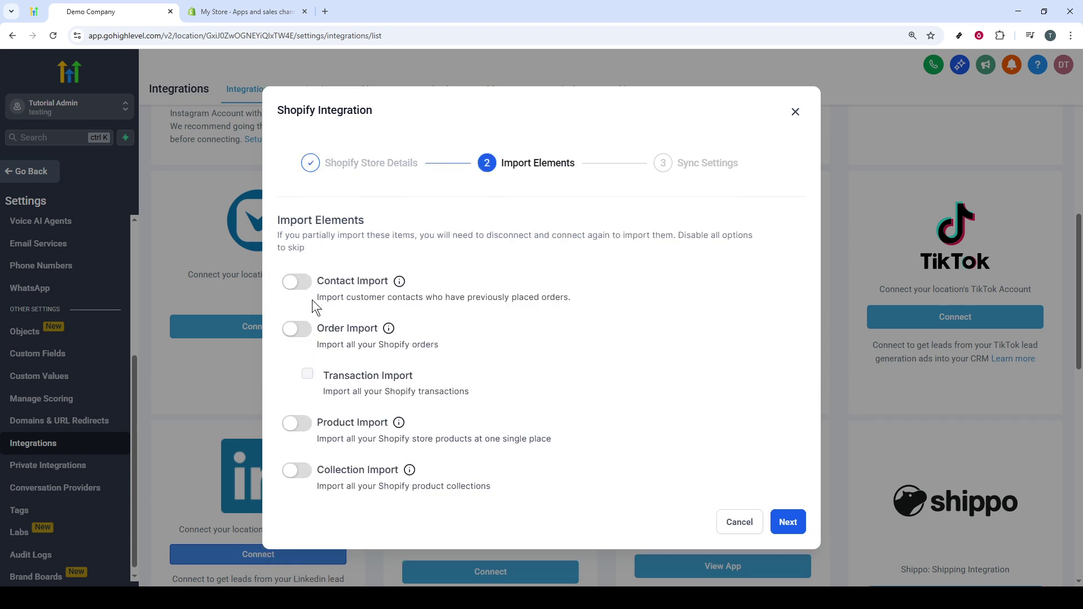
# Turn on Contact, Order, Product and Collection Import and save the integration
pyautogui.click(296, 281)
pyautogui.click(296, 329)
pyautogui.click(296, 423)
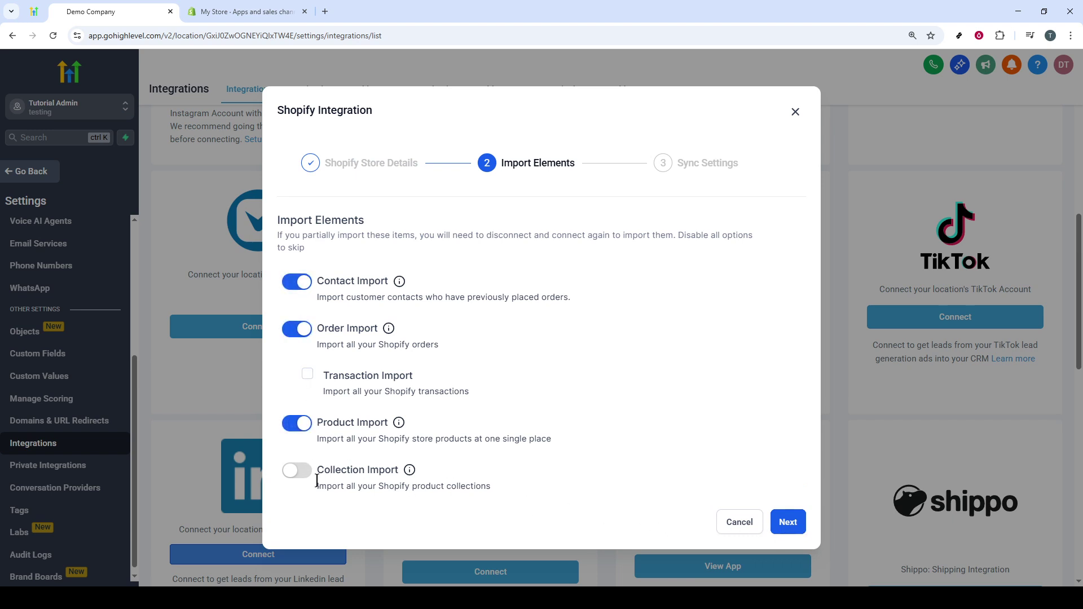
pyautogui.click(296, 470)
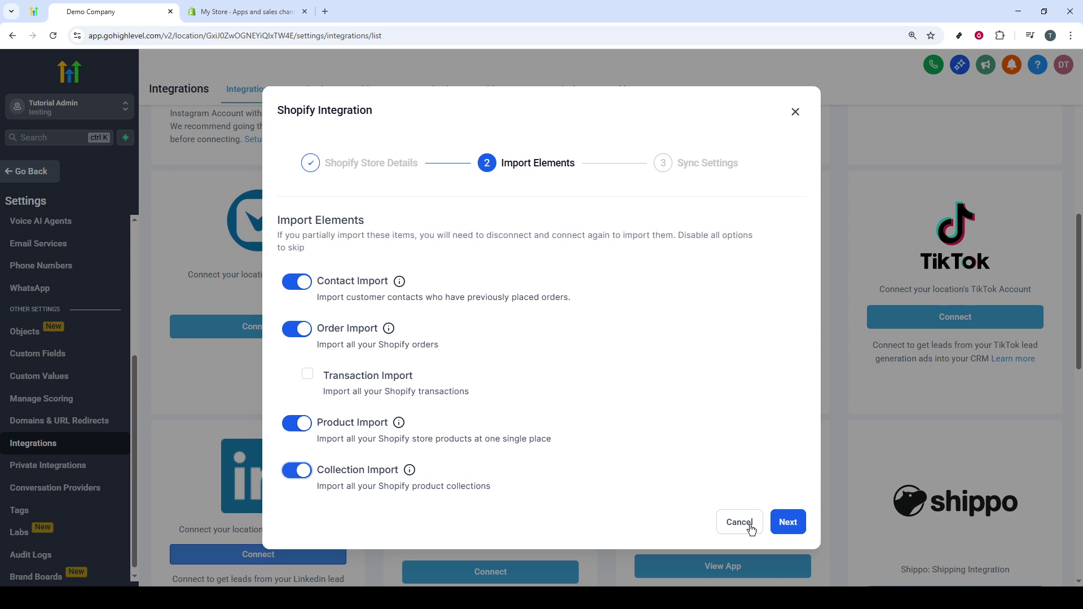
pyautogui.click(788, 522)
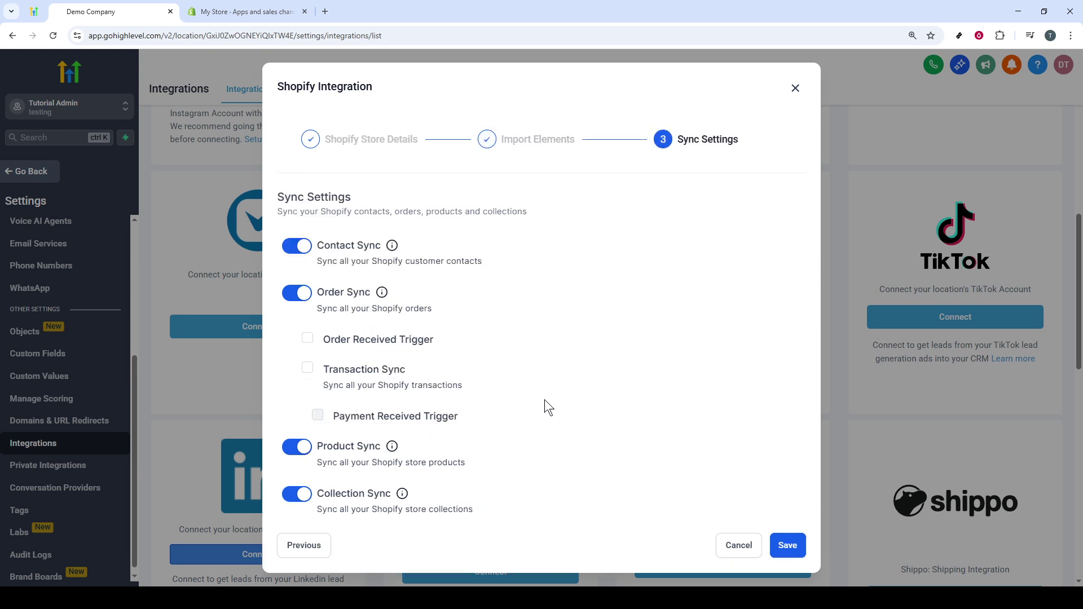
pyautogui.click(774, 535)
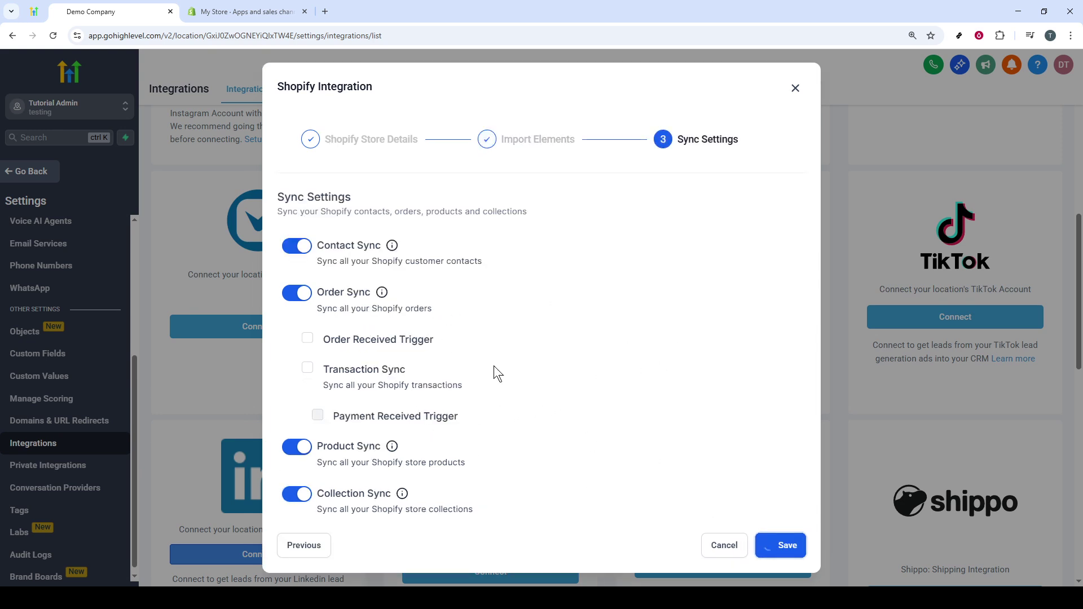